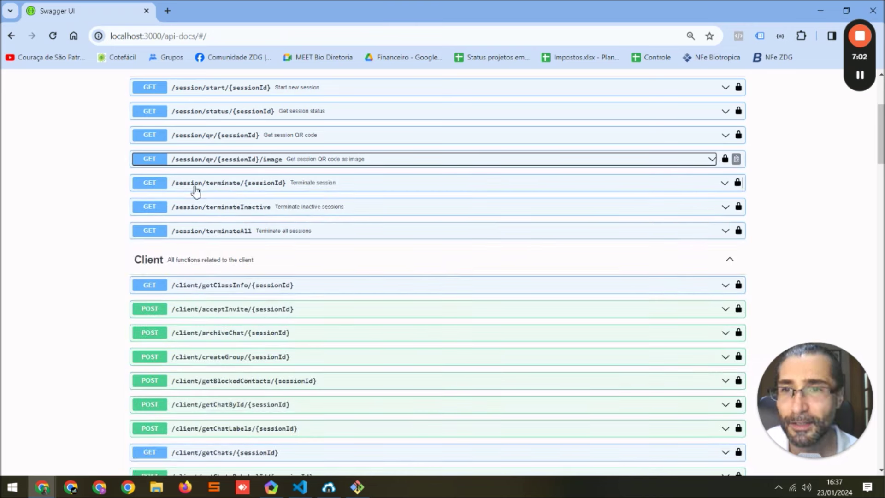
- Run the get session status request for session comunidadezdg, check its response, and collapse the endpoint
scroll(219, 194, up, 3)
click(237, 169)
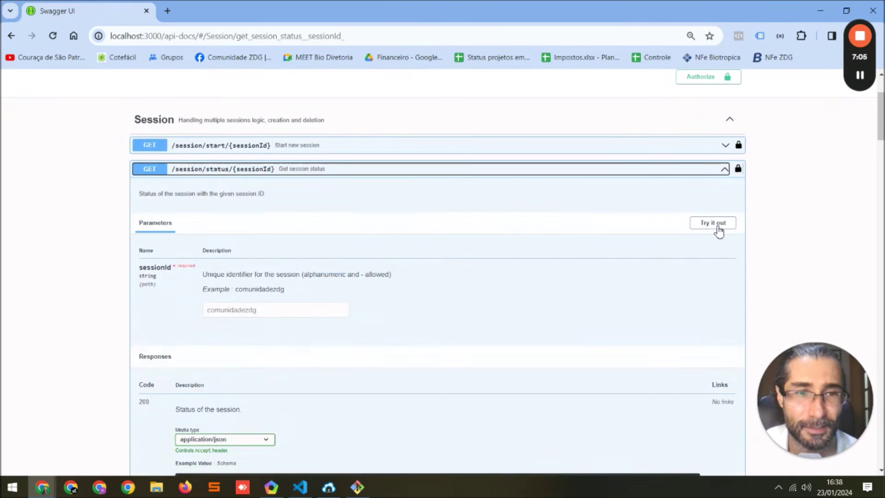
click(717, 228)
scroll(473, 207, down, 4)
click(447, 156)
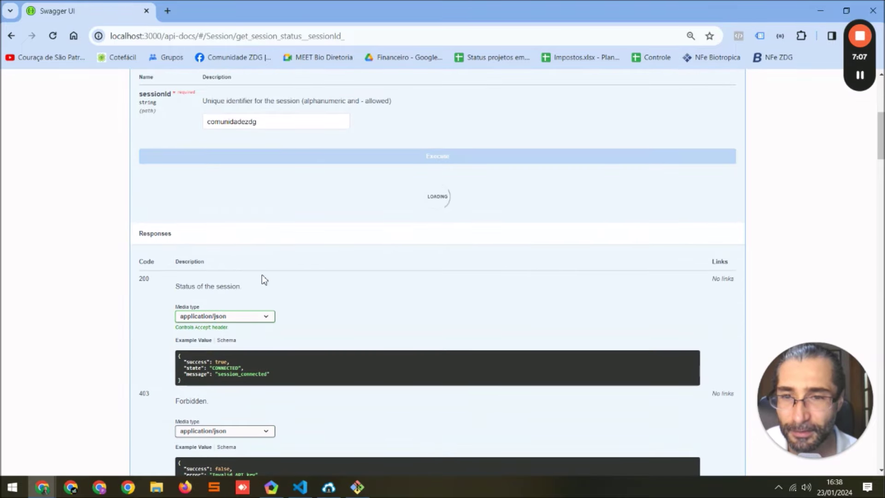
scroll(299, 299, down, 1)
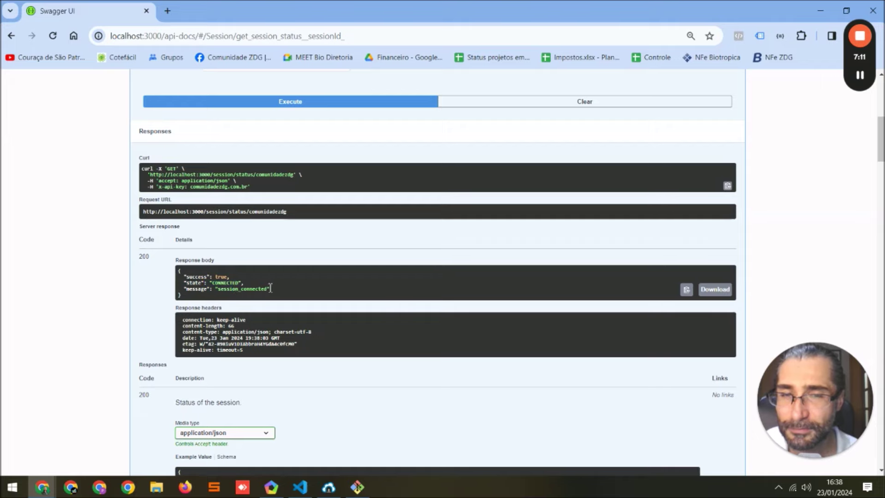
scroll(427, 311, up, 5)
click(381, 171)
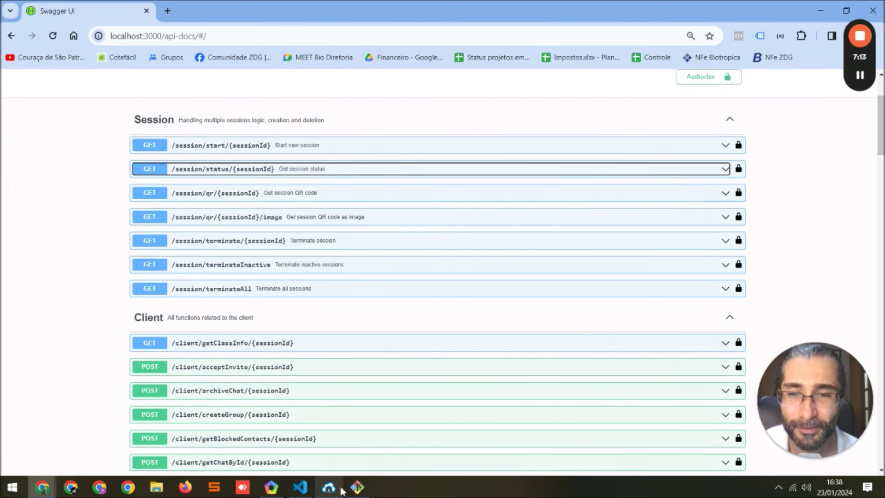
- Execute the client sendMessage request for session comunidadezdg with the example string body "Seja bem vindo a Comunidade ZDG!"
scroll(450, 271, down, 5)
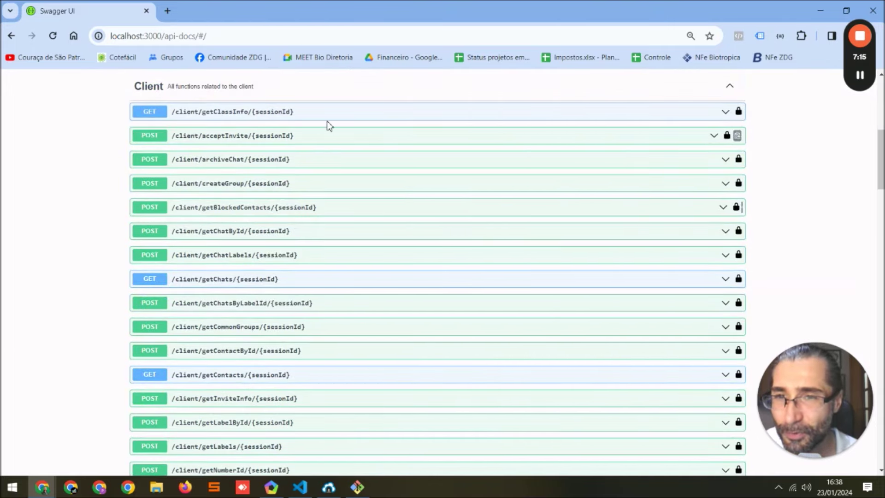
scroll(233, 276, down, 3)
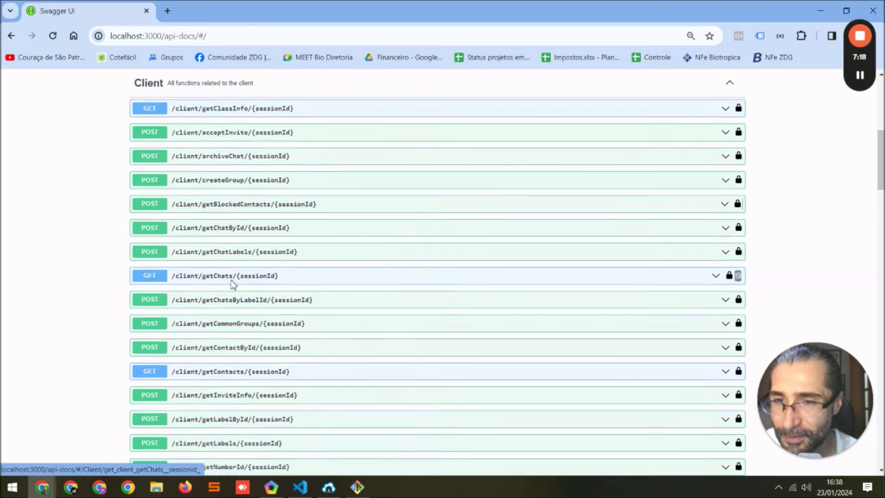
scroll(231, 282, down, 6)
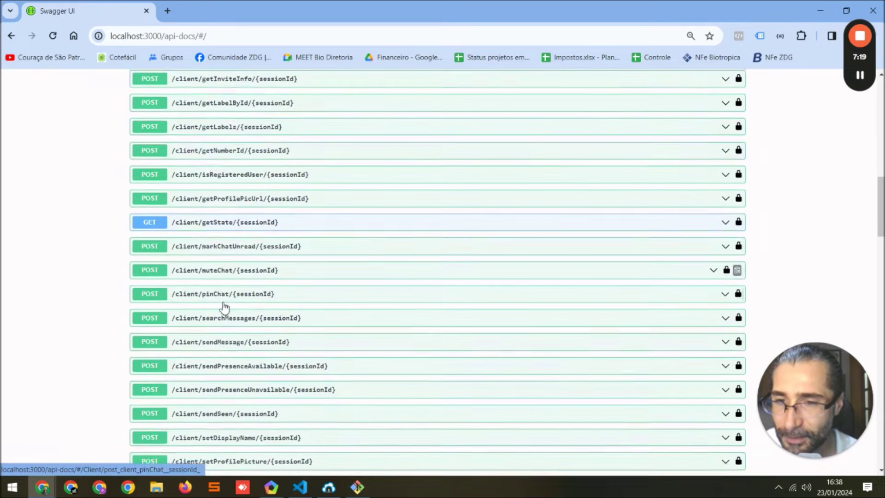
click(223, 259)
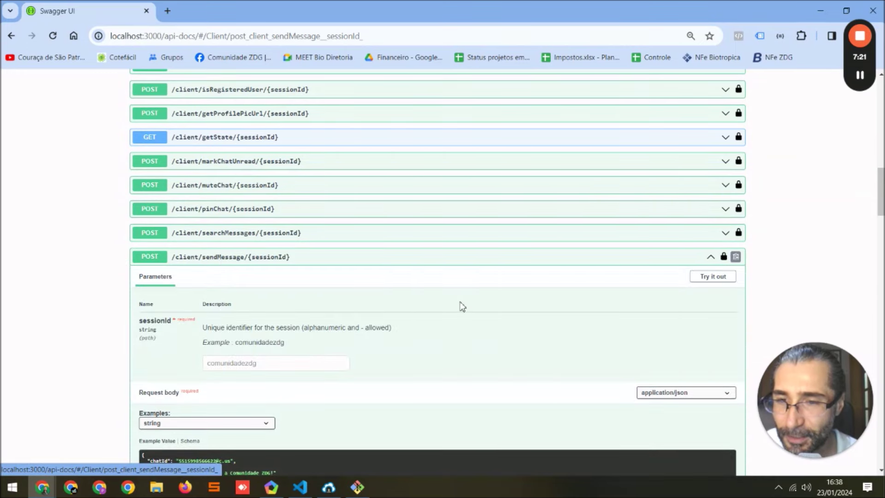
scroll(318, 343, down, 1)
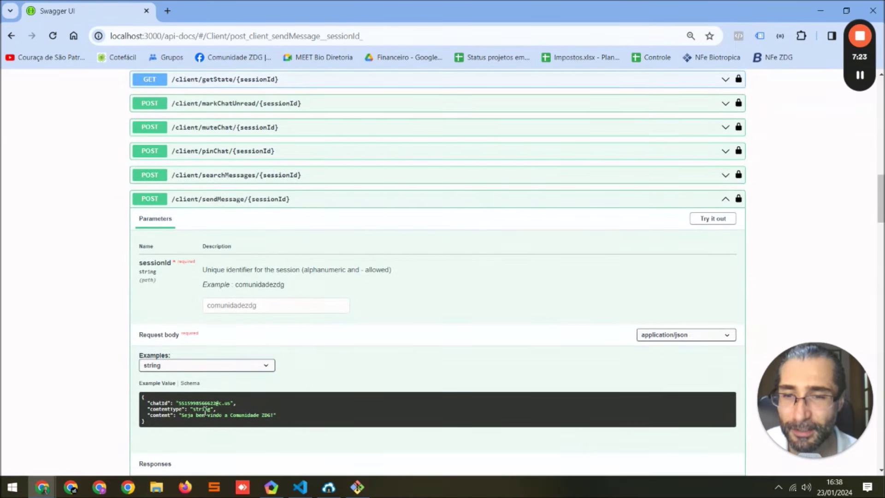
click(711, 219)
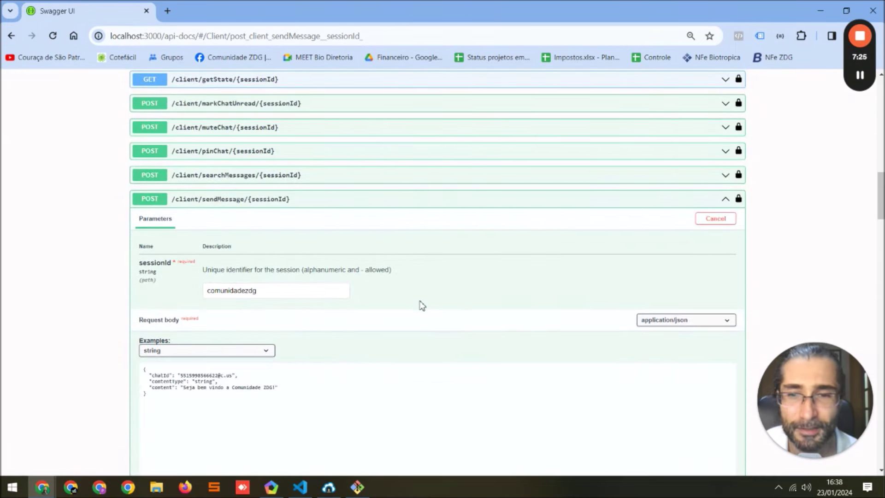
scroll(420, 305, down, 6)
click(427, 226)
- Switch to the MEmu Play emulator and open the Comunidade ZDG chat to check the sent message
mouse_move(324, 492)
click(271, 487)
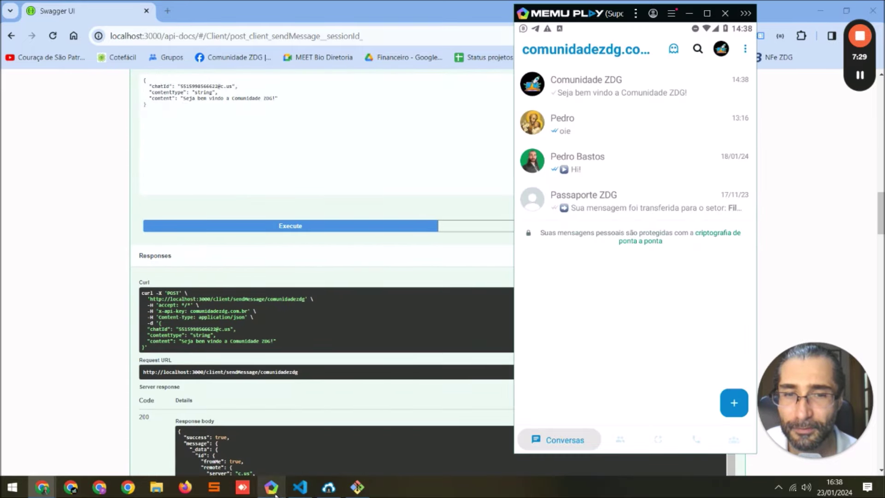
click(624, 102)
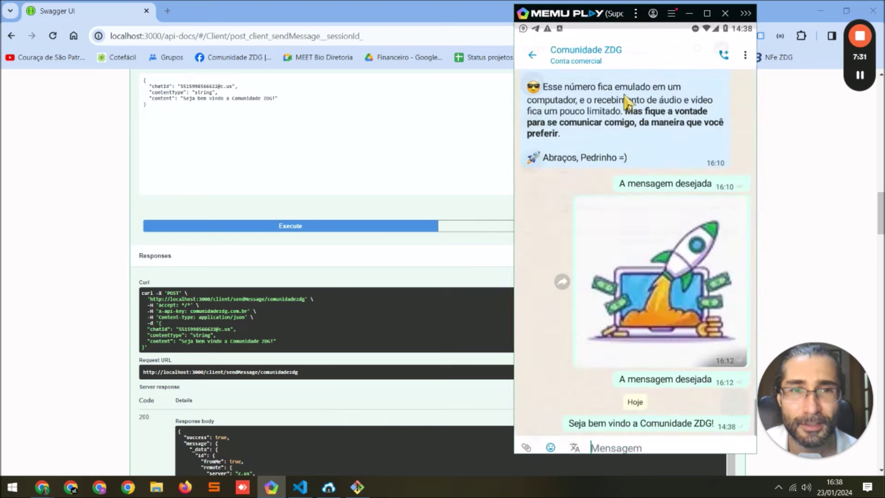
- Execute the same sendMessage request a second time, review its request body, and collapse the endpoint
click(345, 228)
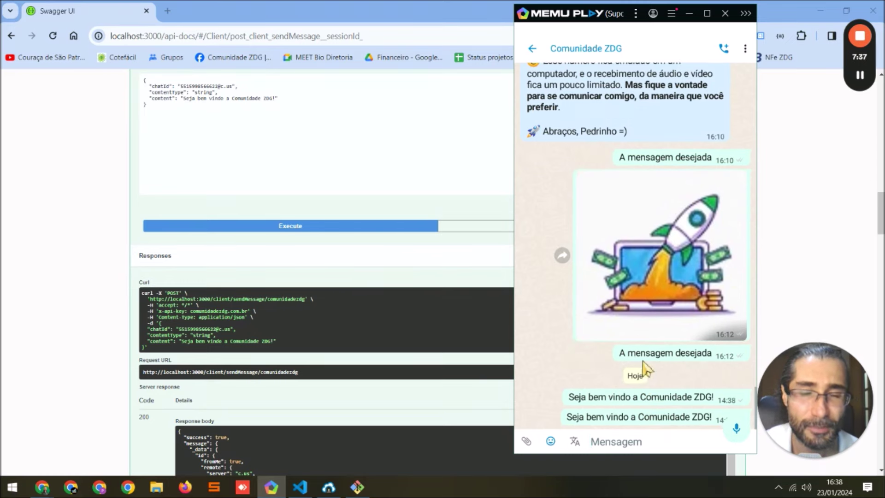
scroll(458, 383, up, 3)
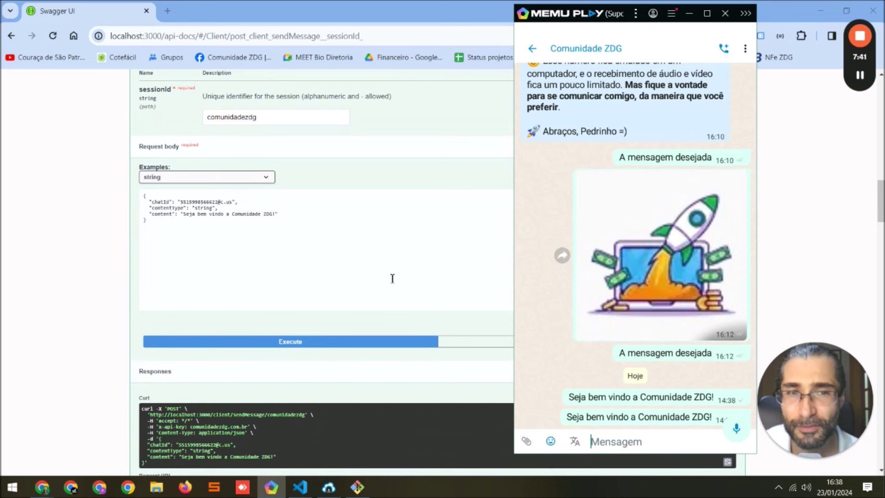
click(180, 215)
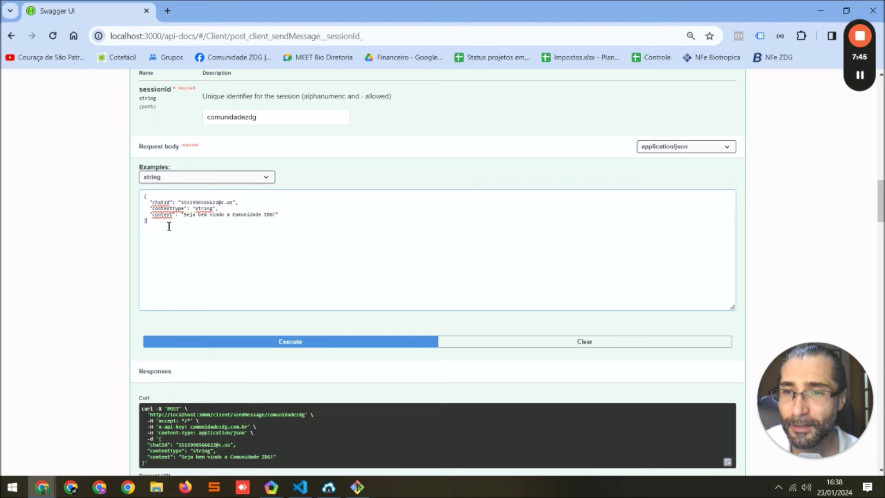
scroll(509, 241, up, 5)
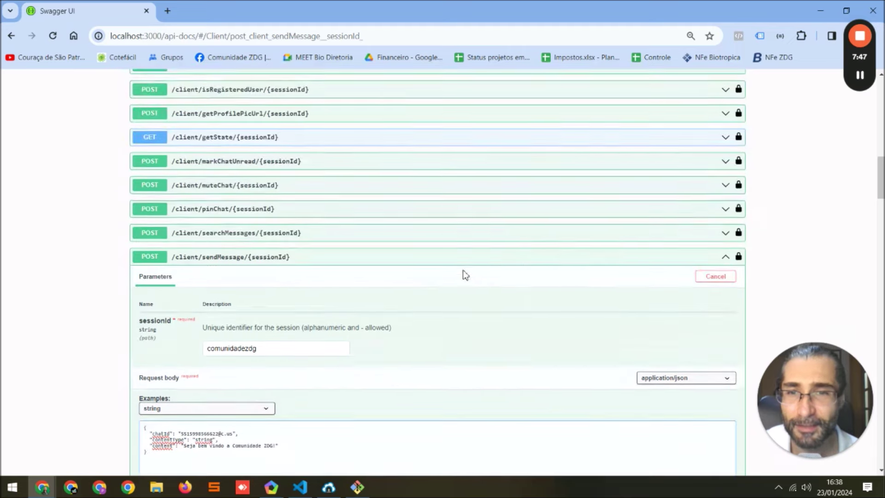
click(554, 259)
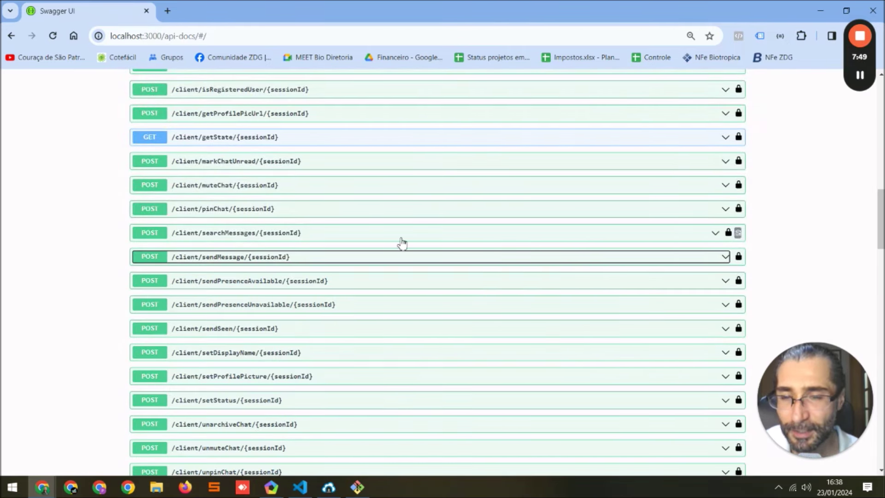
- Try out the client setDisplayName endpoint with a sample displayName in the request body, and collapse it without executing
scroll(364, 282, down, 1)
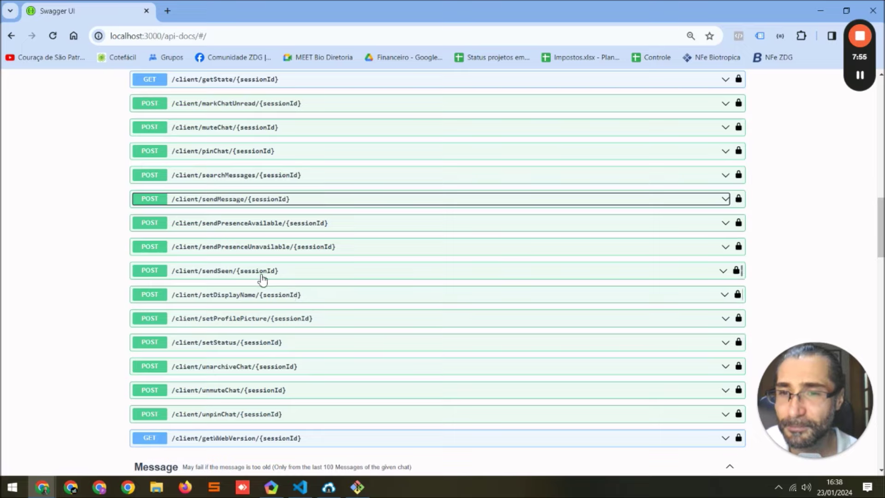
scroll(277, 277, up, 4)
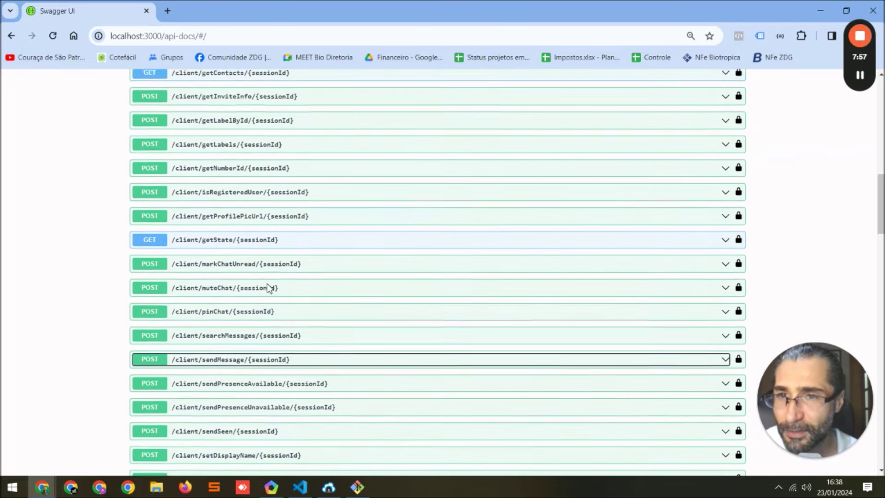
scroll(268, 289, down, 2)
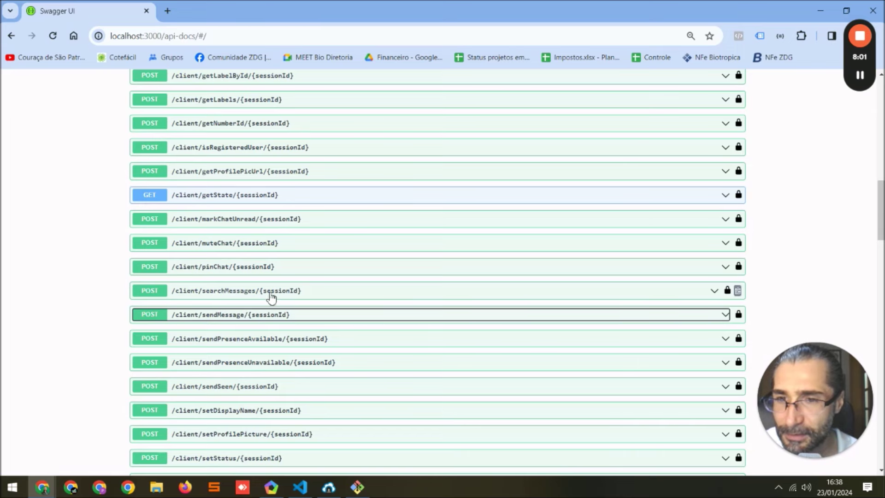
scroll(276, 286, down, 2)
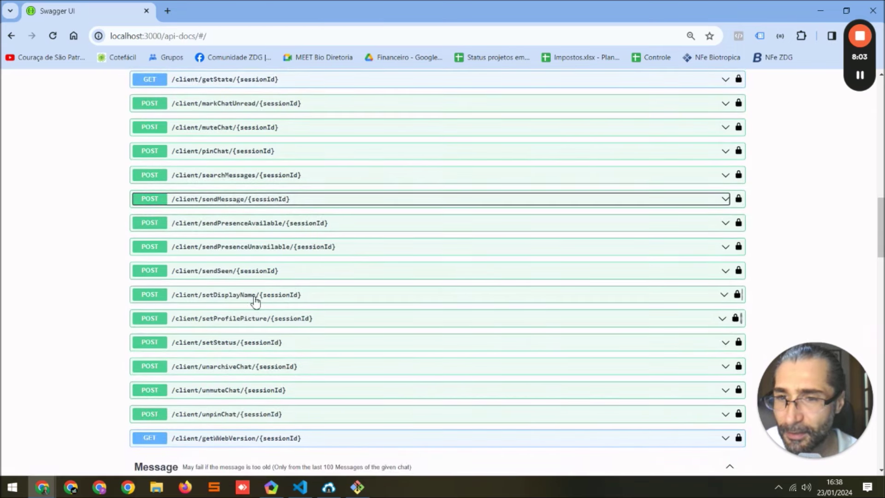
click(254, 300)
scroll(410, 275, down, 2)
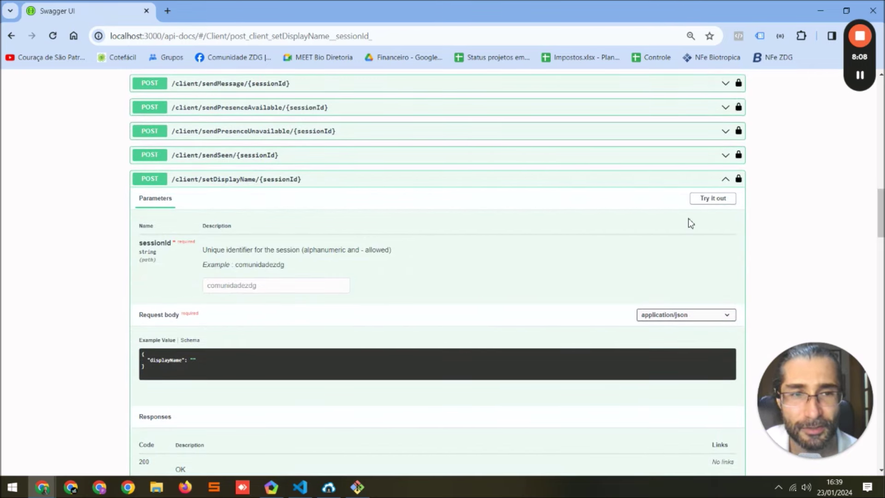
click(713, 199)
scroll(371, 292, down, 1)
click(193, 276)
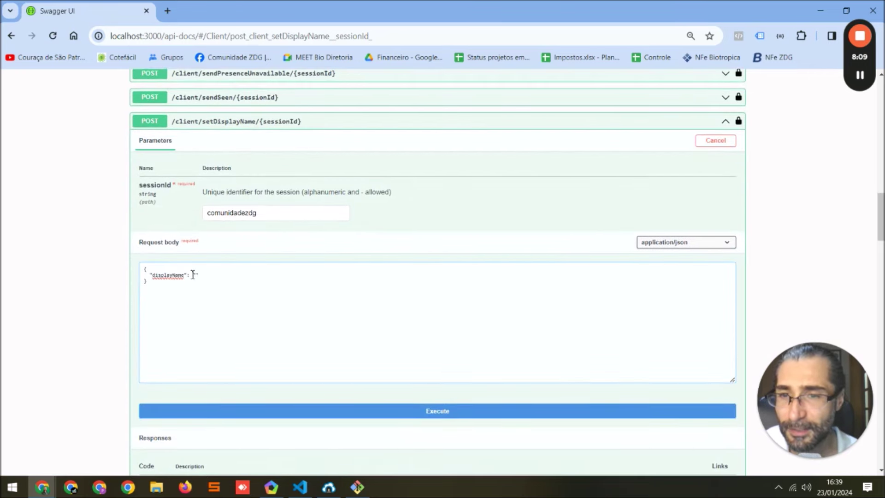
text(sadsadasdd)
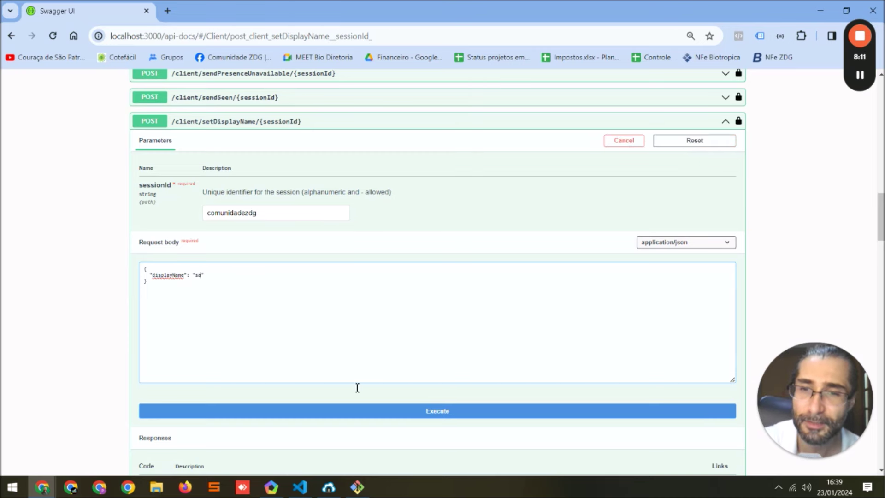
click(714, 121)
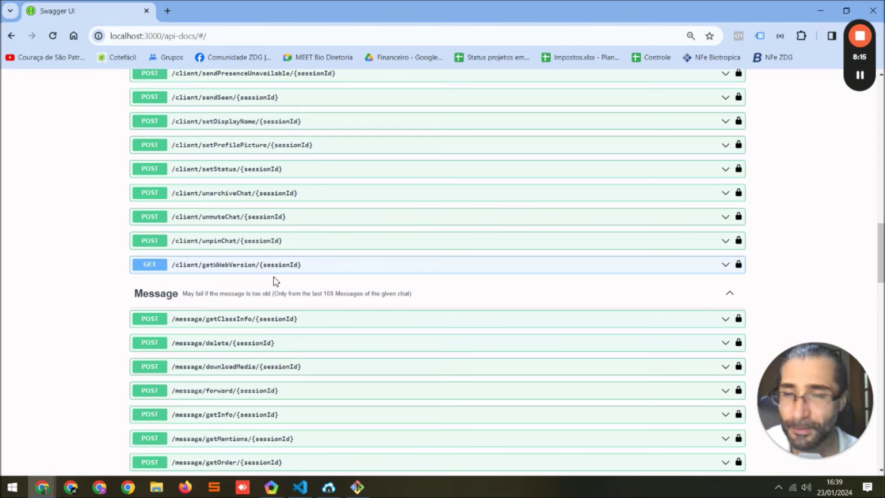
scroll(438, 312, up, 9)
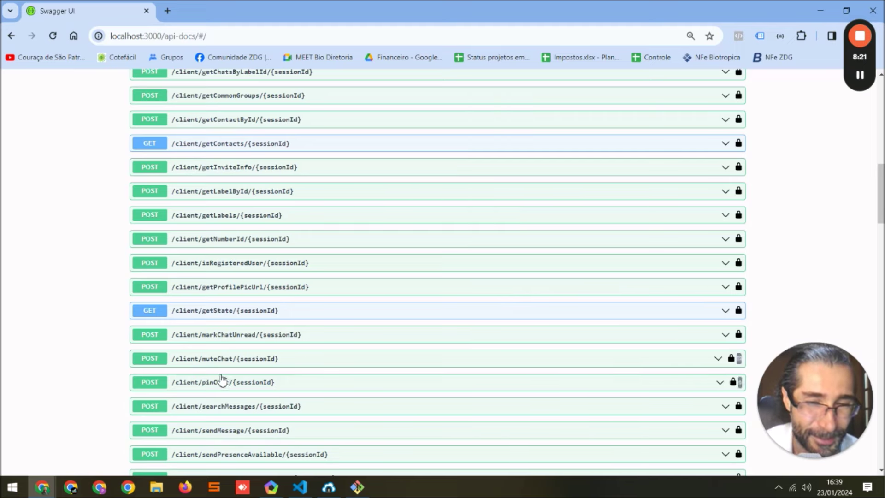
scroll(223, 380, up, 9)
scroll(219, 376, up, 4)
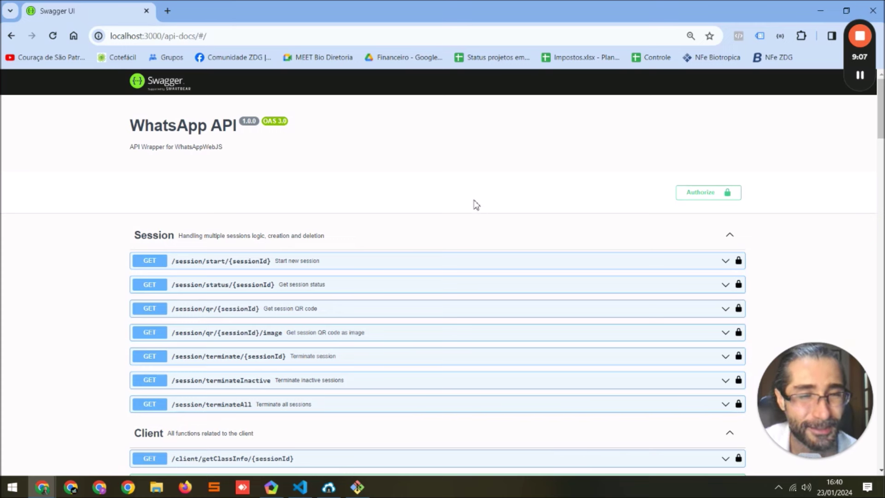
click(37, 494)
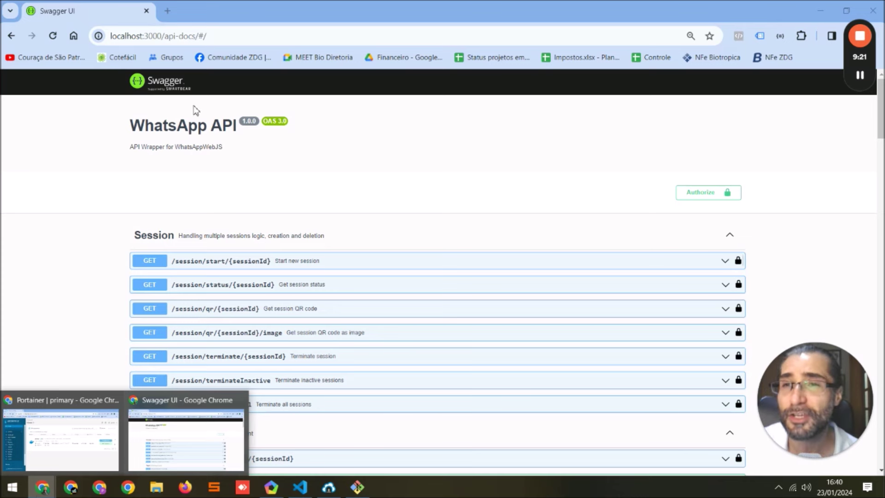
click(222, 36)
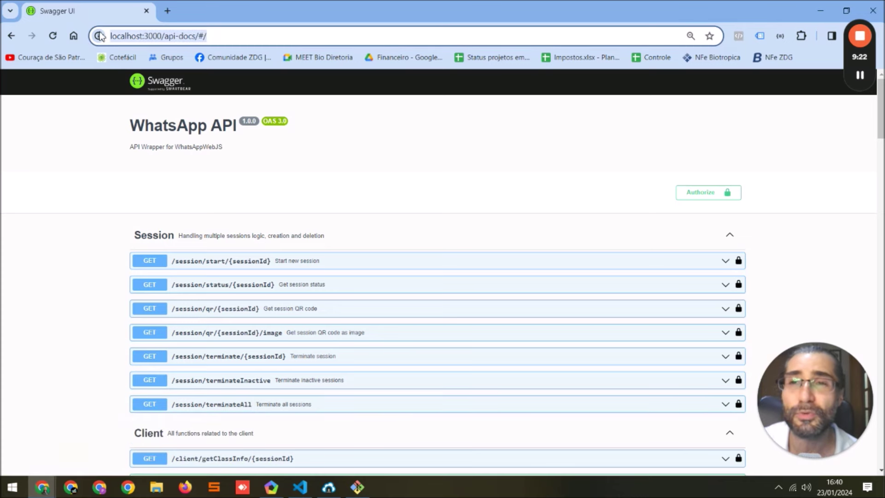
click(394, 203)
- Switch to the Portainer browser window and view the primary environment on its home page
click(41, 487)
click(57, 442)
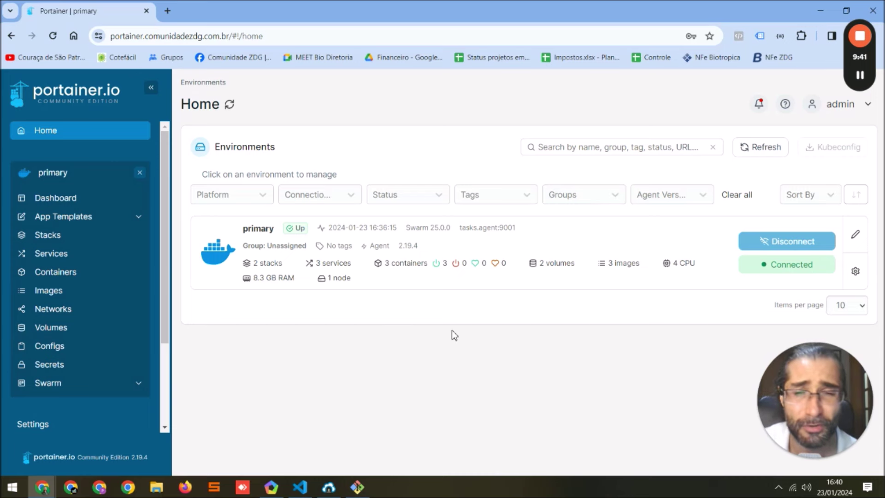
click(349, 273)
- Switch to Visual Studio Code, open VPS.yaml, and select the domain api2024.comunidadezdg.com.br in the BASE_WEBHOOK_URL line
key(alt+Tab)
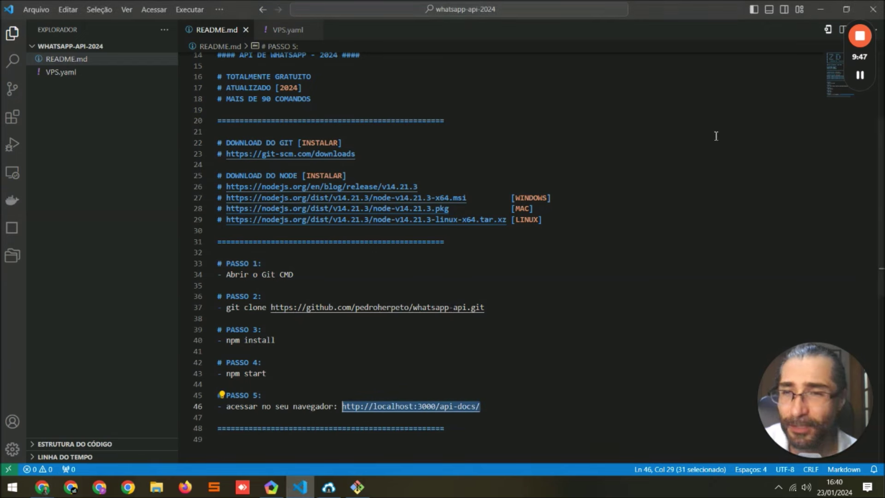
click(65, 72)
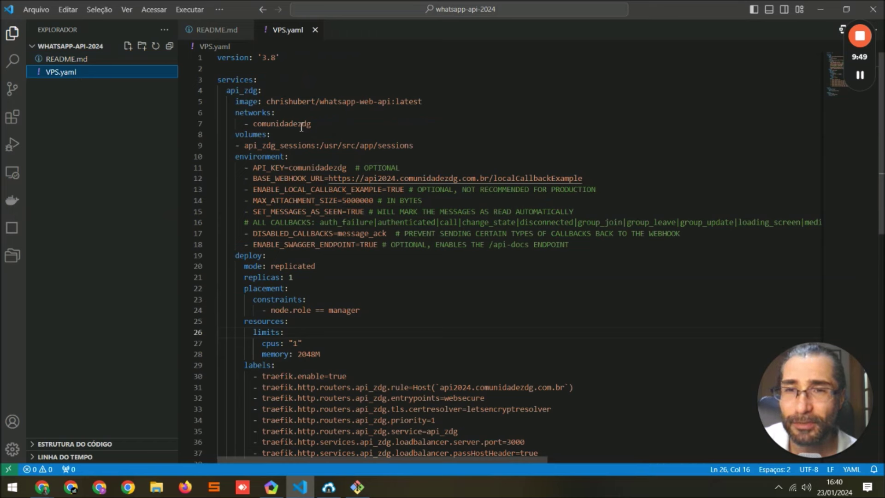
click(518, 233)
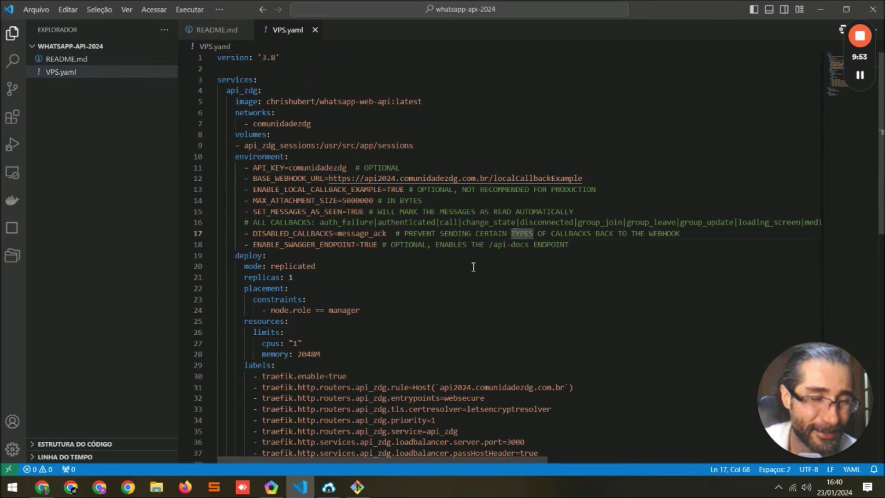
double_click(383, 179)
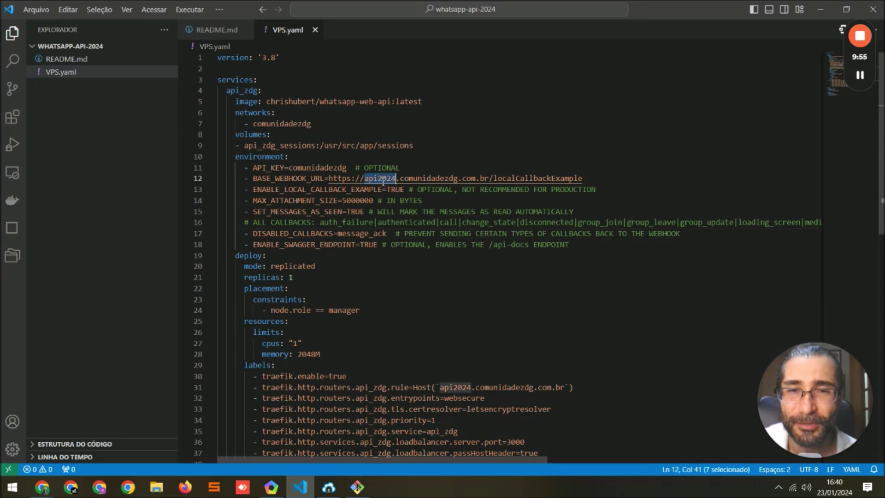
drag(420, 180, 491, 180)
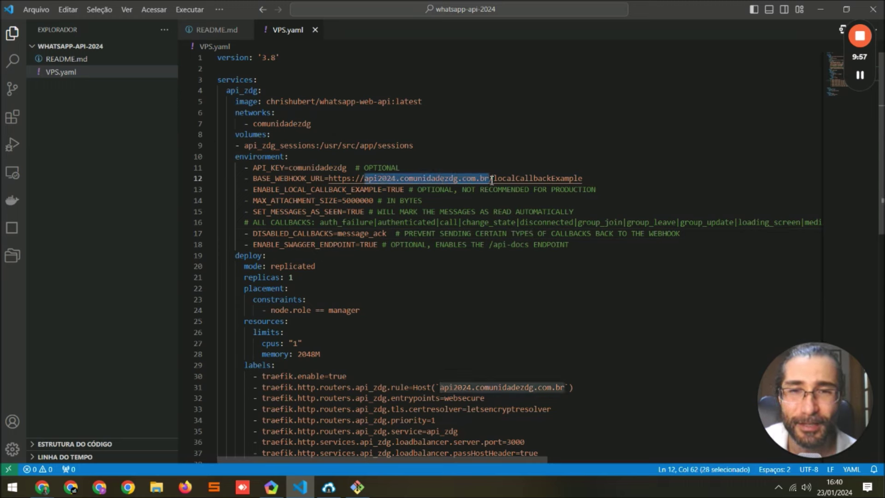
- Highlight the domain api2024.comunidadezdg.com.br in the Traefik Host rule of VPS.yaml, then clear the selection
drag(440, 387, 563, 389)
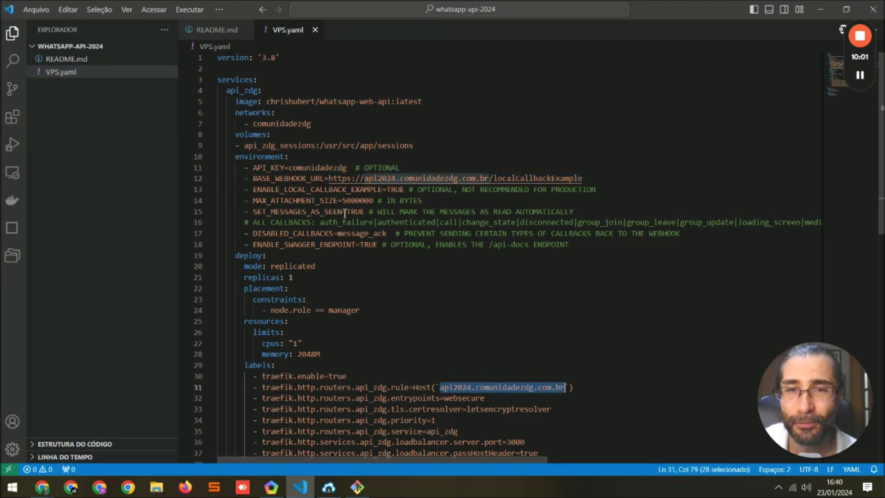
click(322, 134)
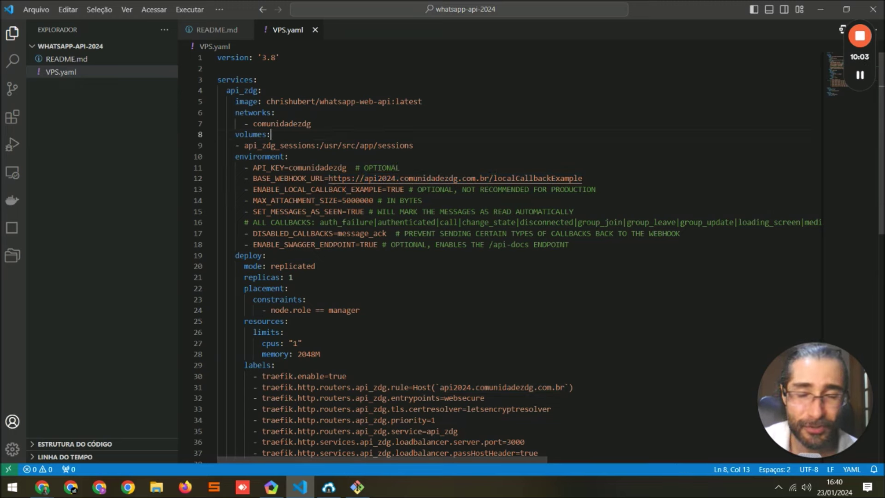
- Switch to the Portainer browser window and start a new stack named api_zdg in the primary environment
mouse_move(42, 487)
click(54, 456)
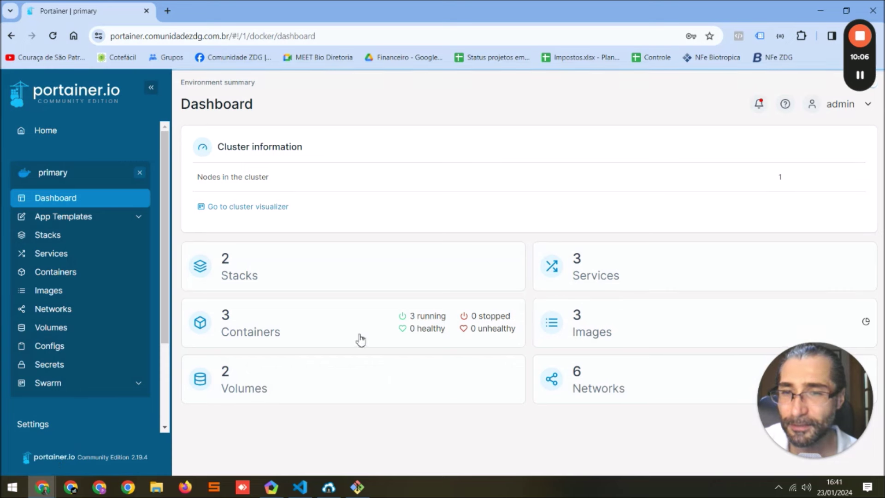
click(88, 236)
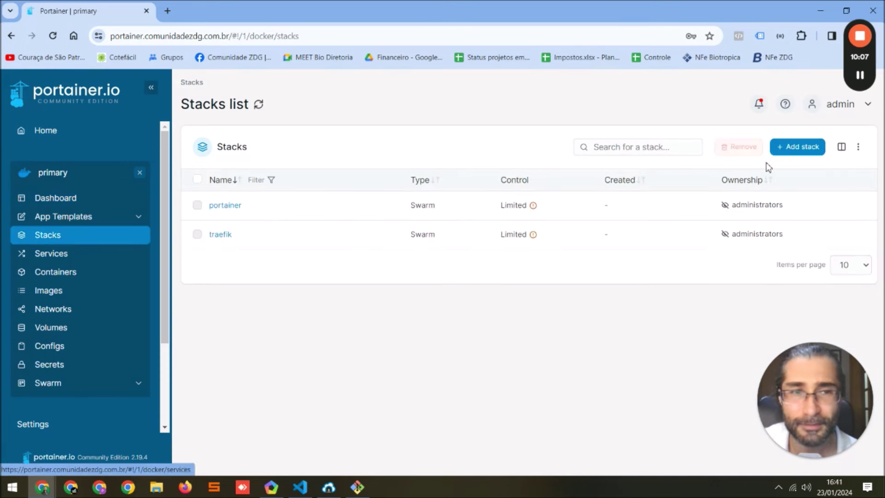
click(783, 148)
click(278, 144)
text(api_zdg)
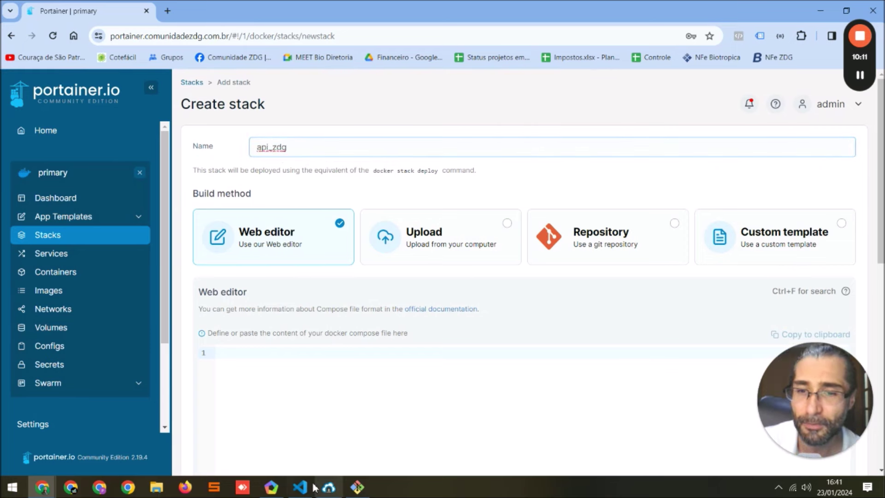
- Copy the entire contents of VPS.yaml from Visual Studio Code into the new stack's web editor in Portainer
click(313, 487)
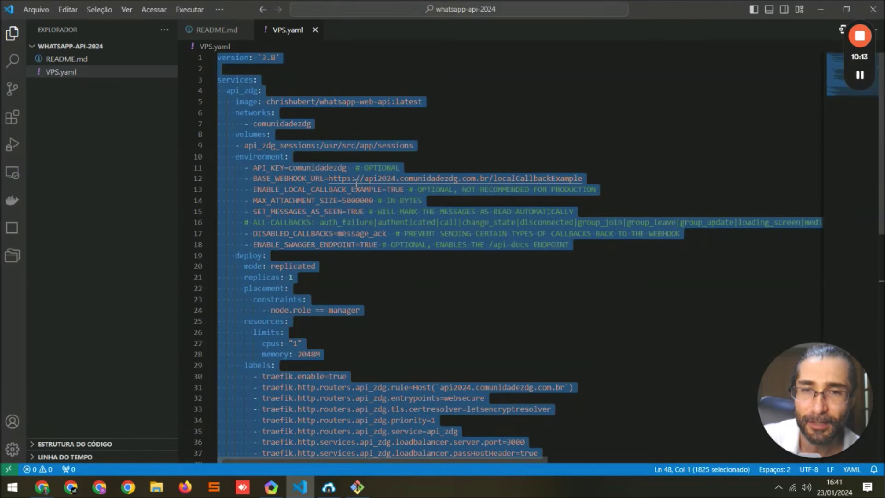
key(alt+Tab)
click(316, 375)
key(ctrl+v)
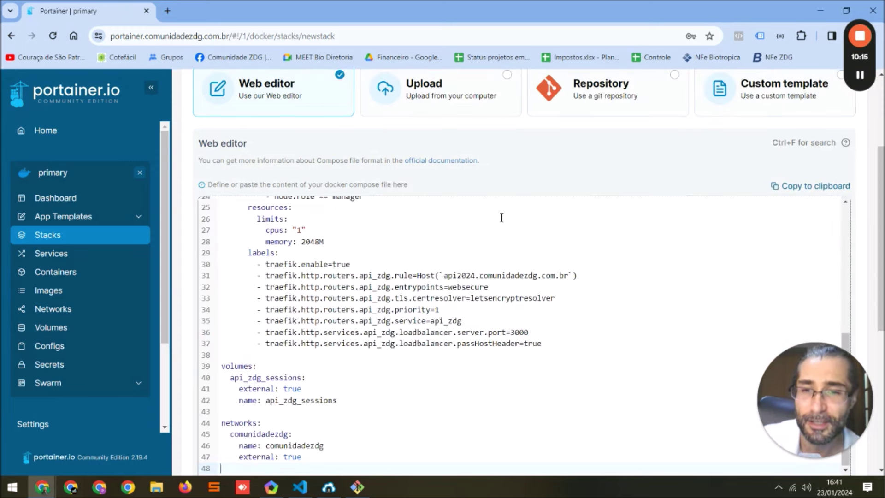
- Disable access control for the new stack and deploy it
scroll(361, 397, down, 6)
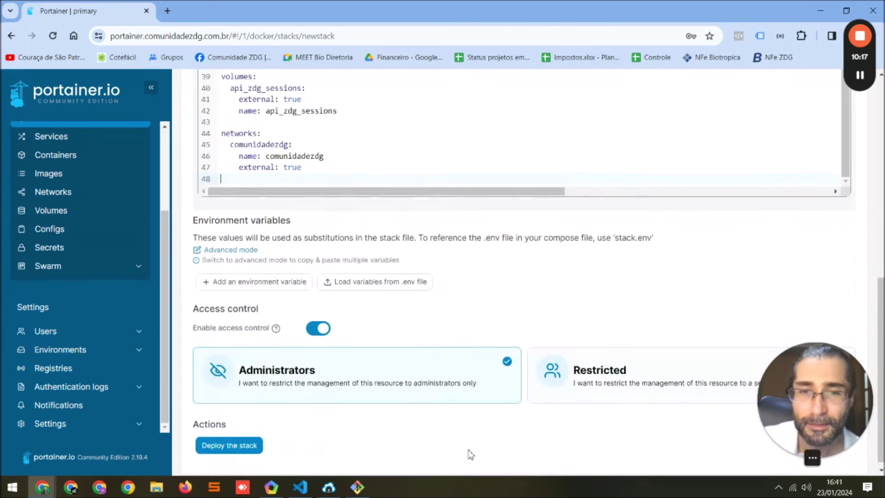
click(328, 330)
click(241, 438)
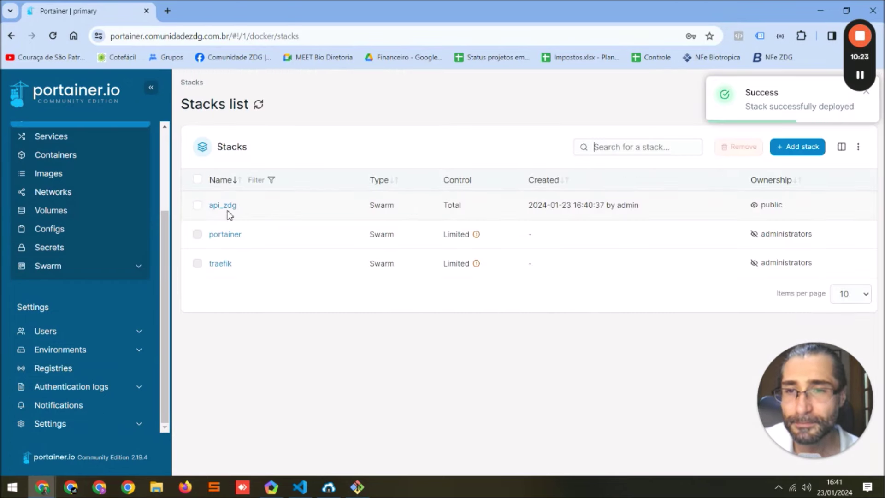
- Check the task status of the api_zdg_api_zdg service in the api_zdg stack details, and view the container list
click(227, 208)
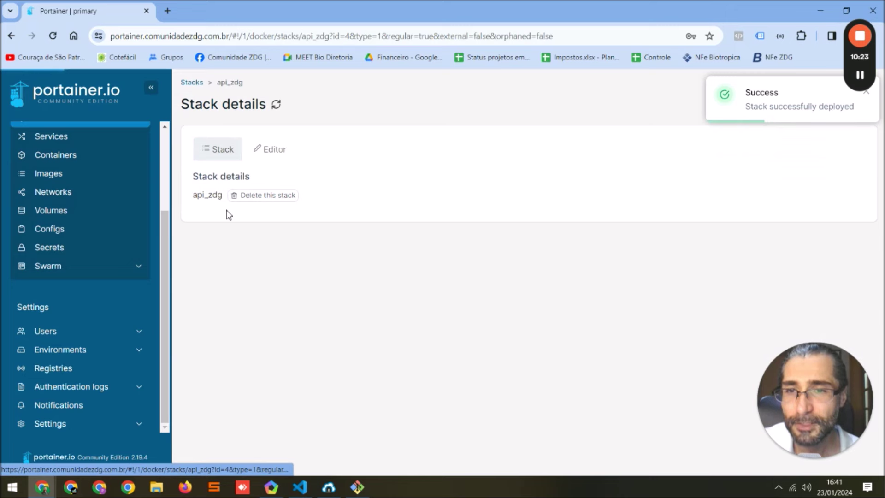
scroll(509, 326, down, 3)
scroll(509, 326, down, 1)
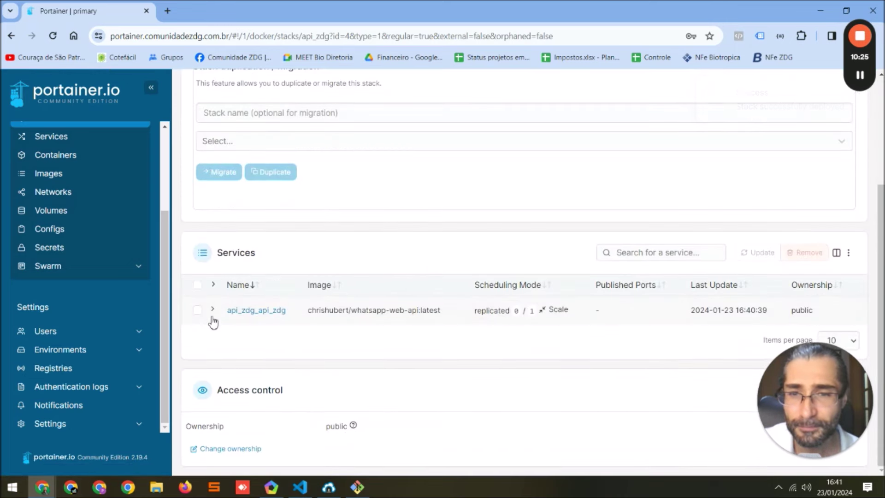
click(212, 310)
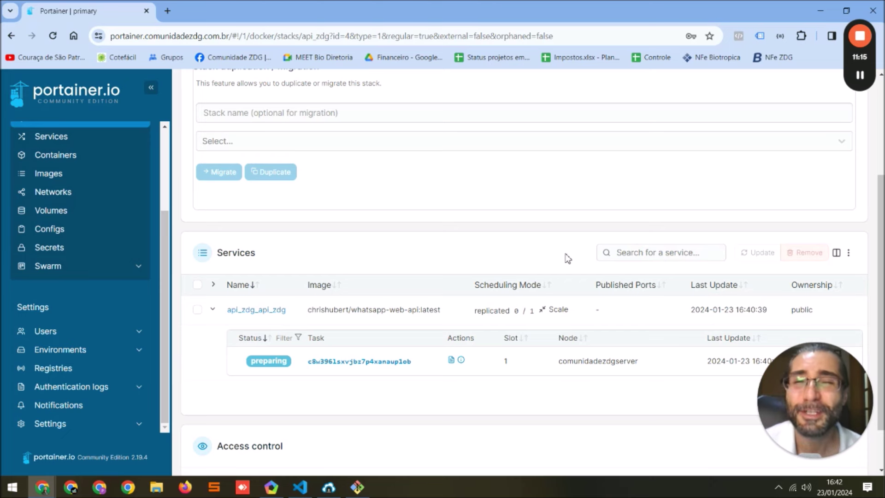
scroll(568, 258, up, 4)
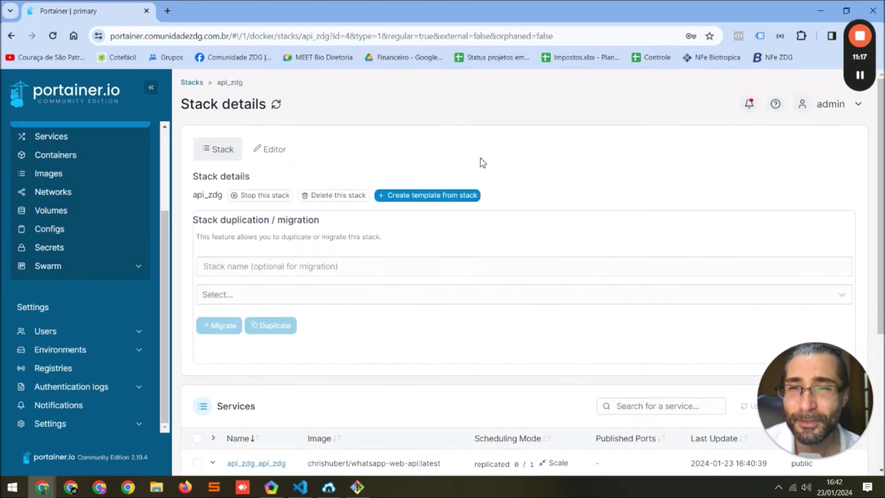
scroll(498, 171, down, 5)
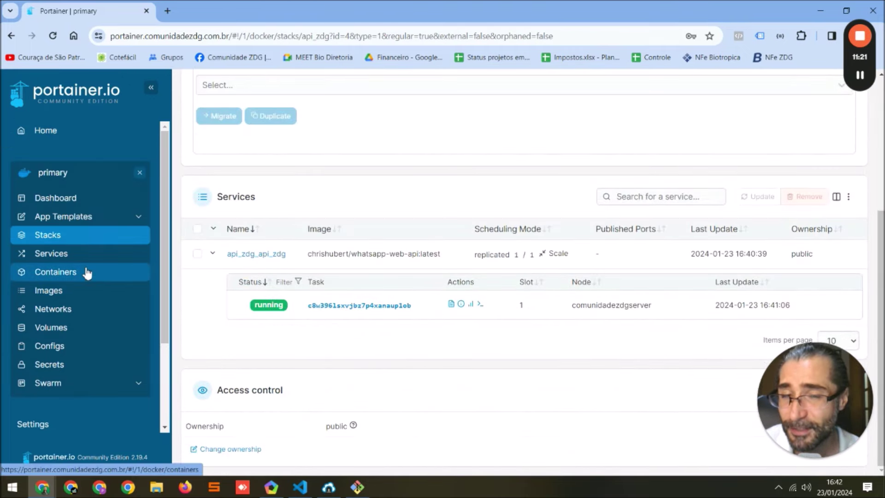
click(87, 273)
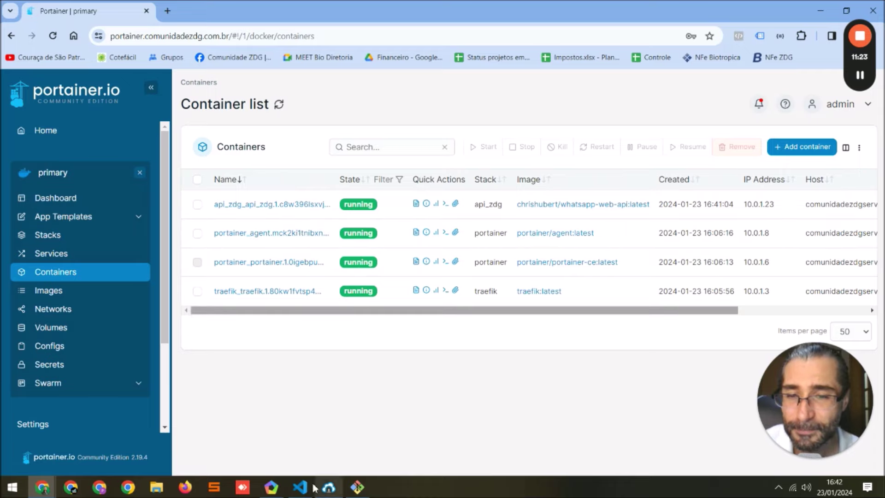
- Switch to Visual Studio Code and copy the domain api2024.comunidadezdg.com.br from the Traefik Host rule in VPS.yaml
click(302, 487)
click(488, 267)
scroll(504, 315, down, 3)
drag(440, 314, 564, 315)
key(ctrl+c)
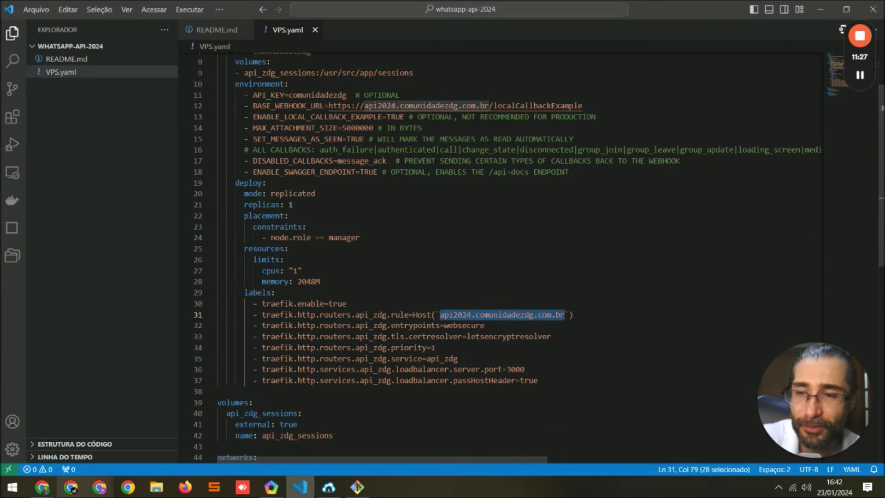
- Return to the Portainer browser window and load api2024.comunidadezdg.com.br/ping in a new tab to test the API
mouse_move(42, 487)
click(92, 415)
key(ctrl+t)
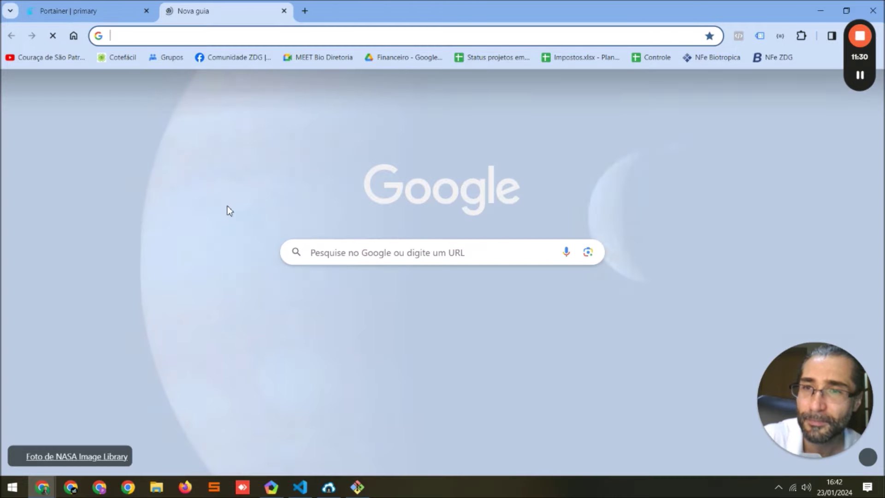
key(ctrl+v)
text(/pin)
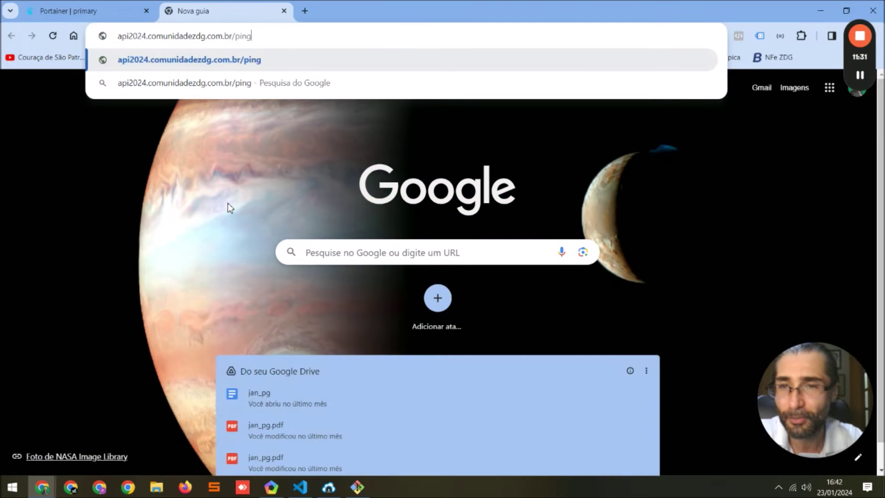
text(g)
key(Return)
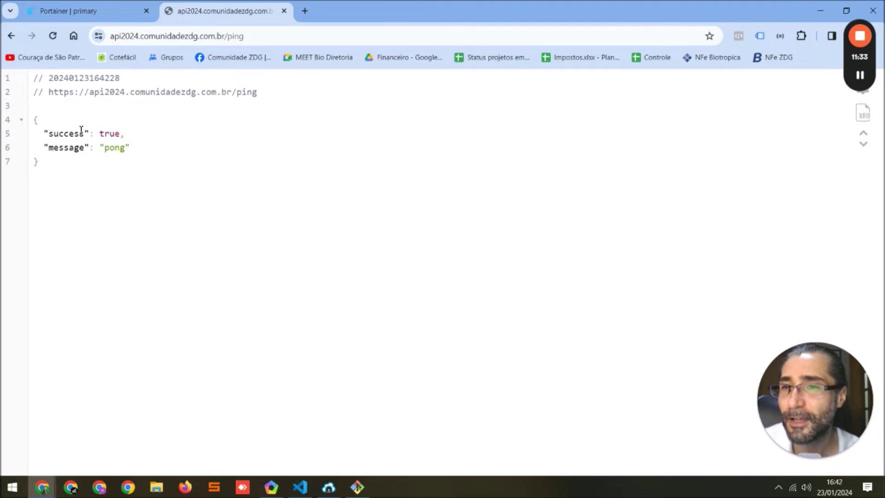
- Change the address path from ping to api-docs and load the deployed API's documentation page
click(244, 36)
key(End)
key(ctrl+shift+Left)
text(api-docs)
key(BackSpace)
key(BackSpace)
text(ocs)
key(Return)
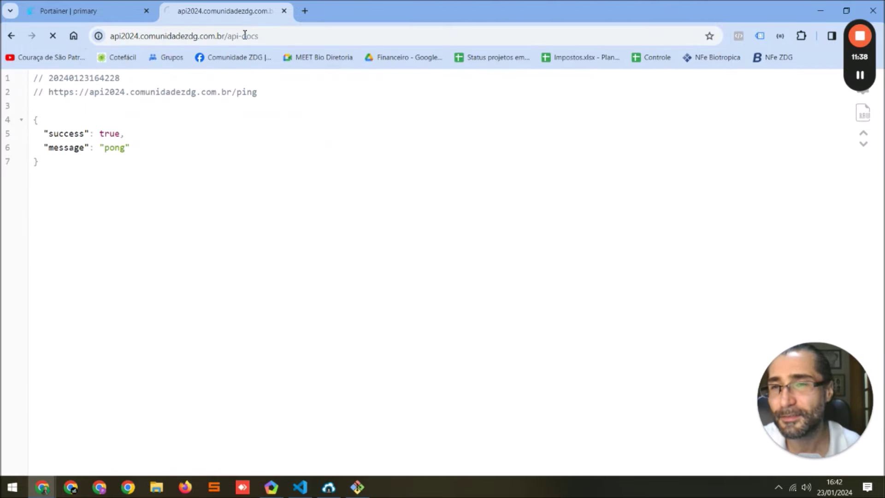